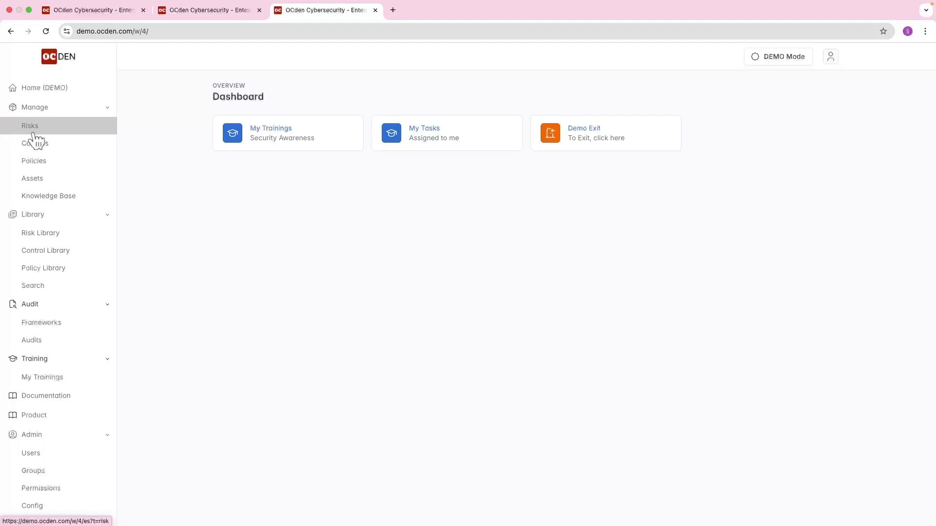
Create a risk named "Ransomware leads to unavailability of data", described as "Ransomware attack can lead to encryption of critical data and hence impacts business continuity.".
{"action": "left_click", "coordinate": [34, 133]}
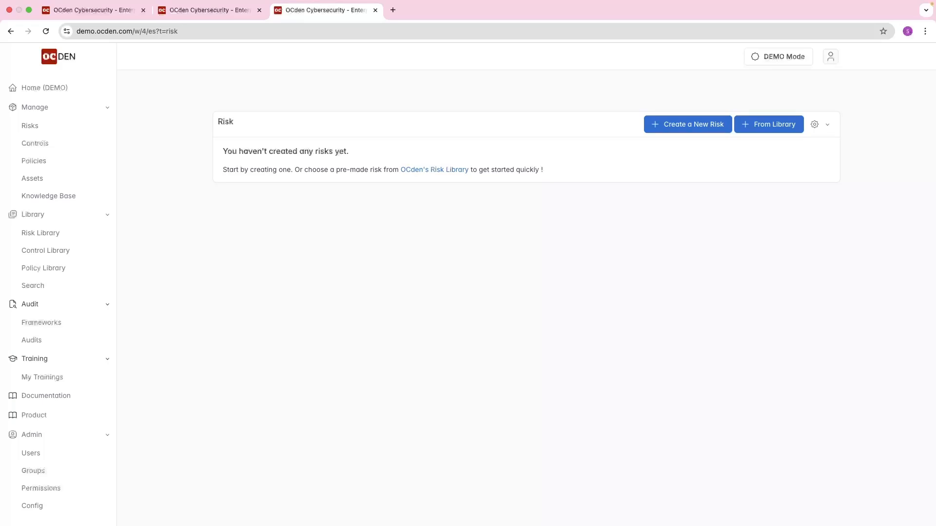
{"action": "left_click", "coordinate": [698, 128]}
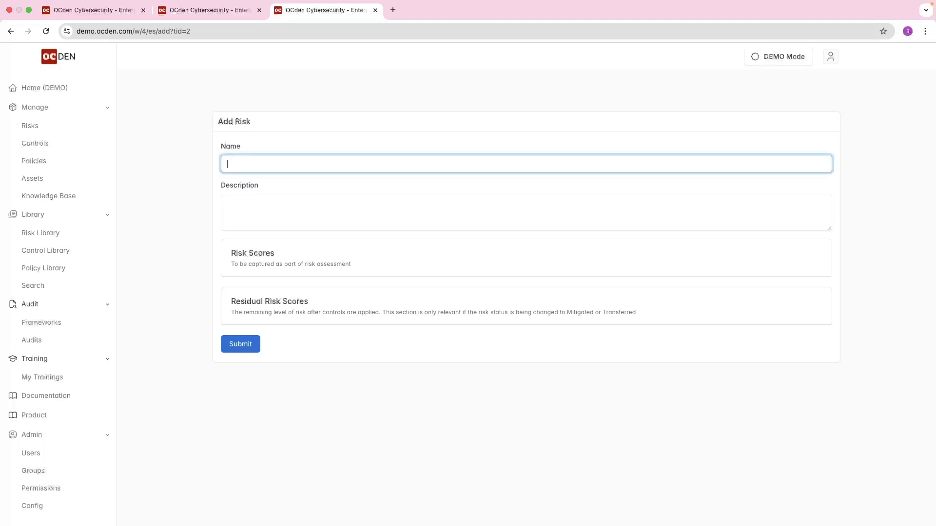
{"action": "type", "text": "Ransomware leads to unavailability of data"}
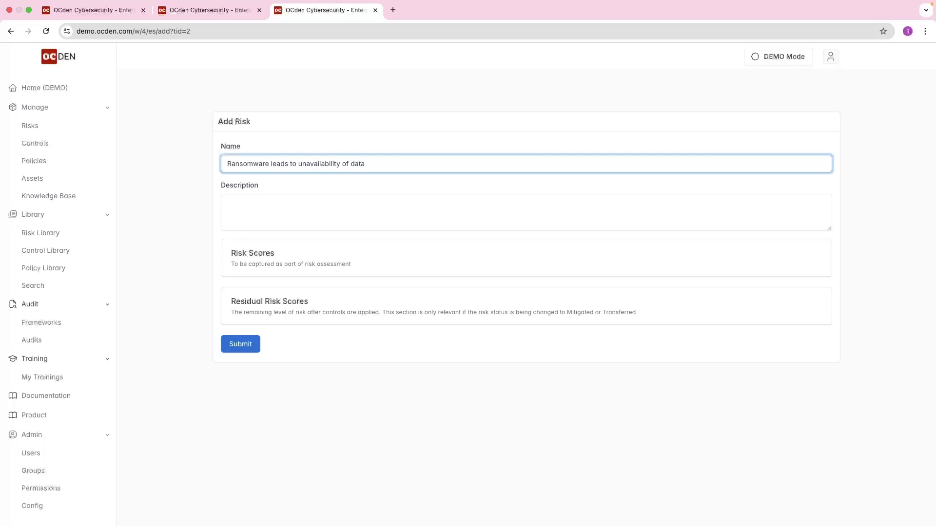
{"action": "left_click", "coordinate": [228, 203]}
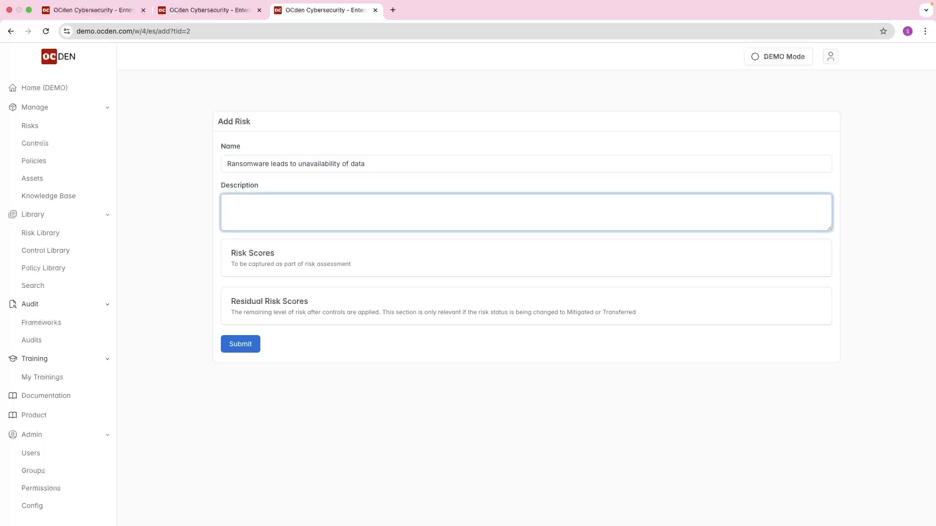
{"action": "type", "text": "Ransomware attack can lead to encryption of critical data and hence impacts business continuity."}
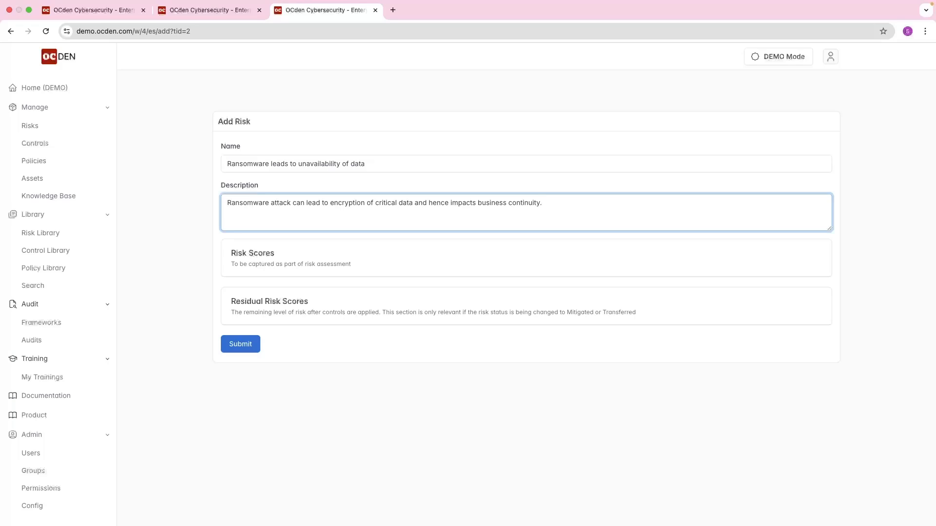
{"action": "left_click", "coordinate": [241, 350]}
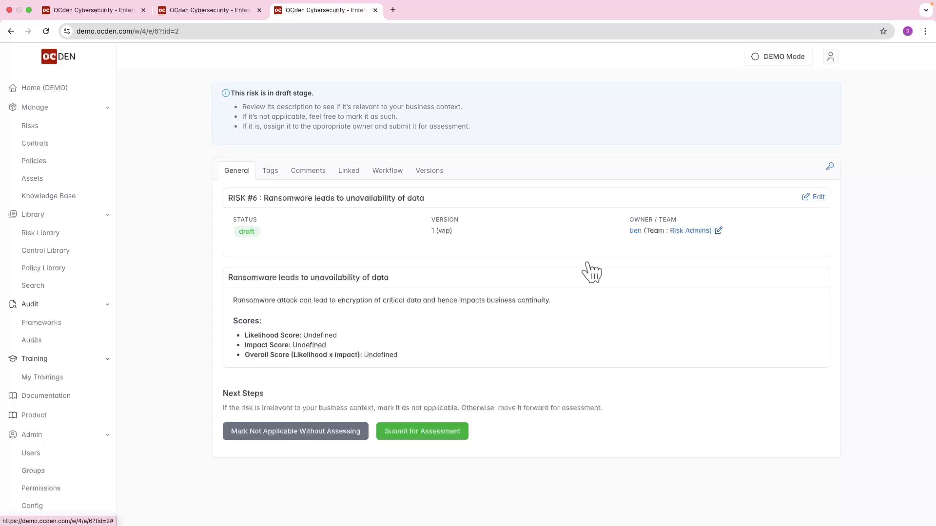
Reassign the ransomware risk to another owner and the IT Leadership team, and submit it for assessment.
{"action": "left_click", "coordinate": [718, 231]}
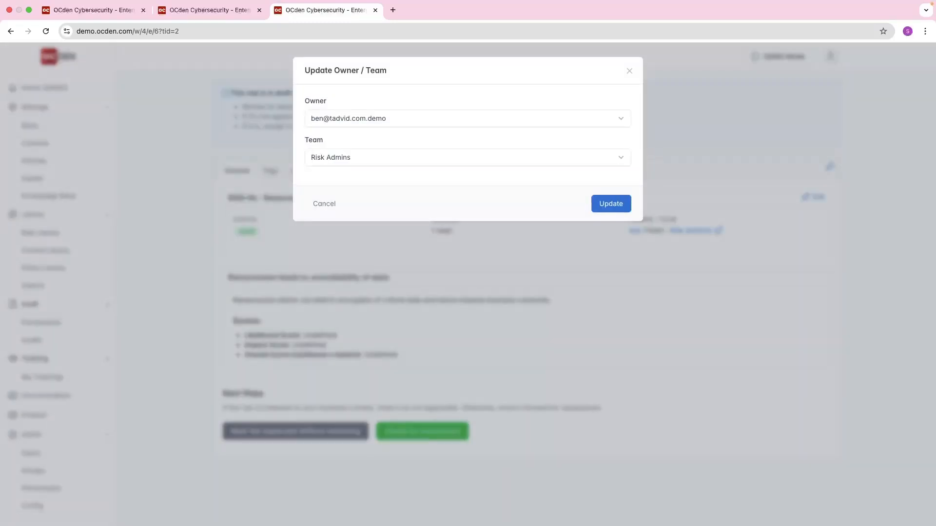
{"action": "left_click", "coordinate": [342, 157]}
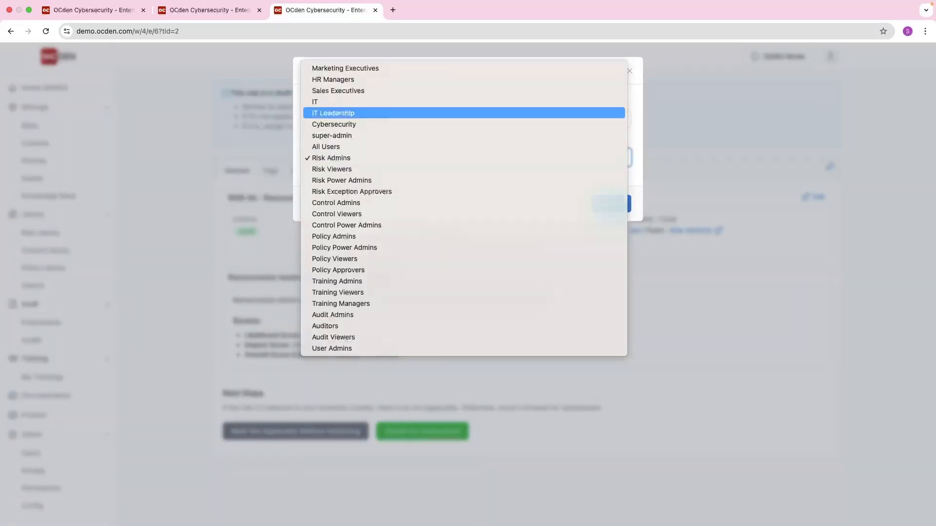
{"action": "left_click", "coordinate": [340, 113]}
{"action": "left_click", "coordinate": [340, 119]}
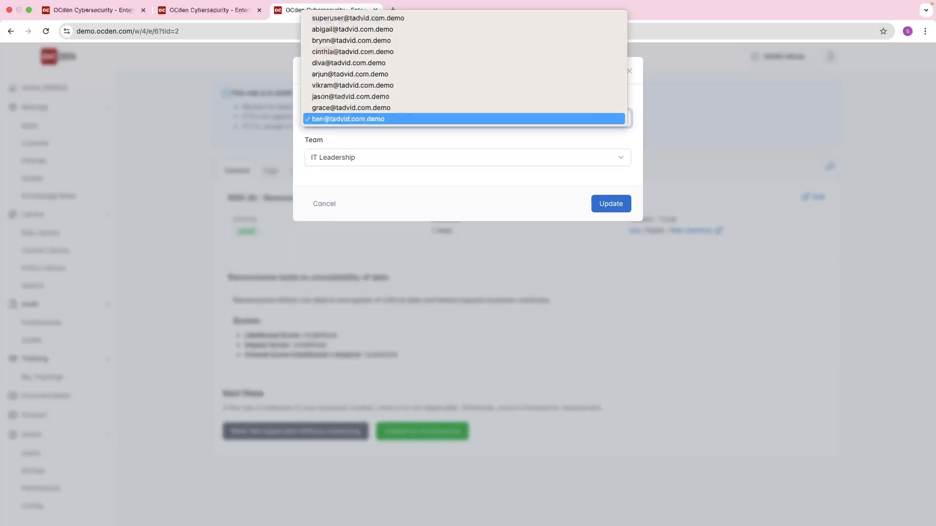
{"action": "left_click", "coordinate": [341, 94]}
{"action": "left_click", "coordinate": [609, 205]}
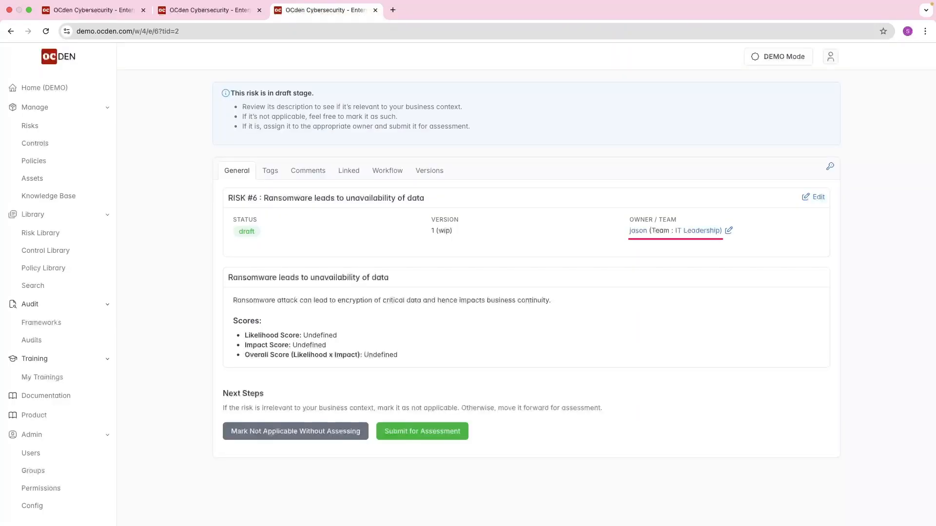
{"action": "left_click", "coordinate": [422, 431]}
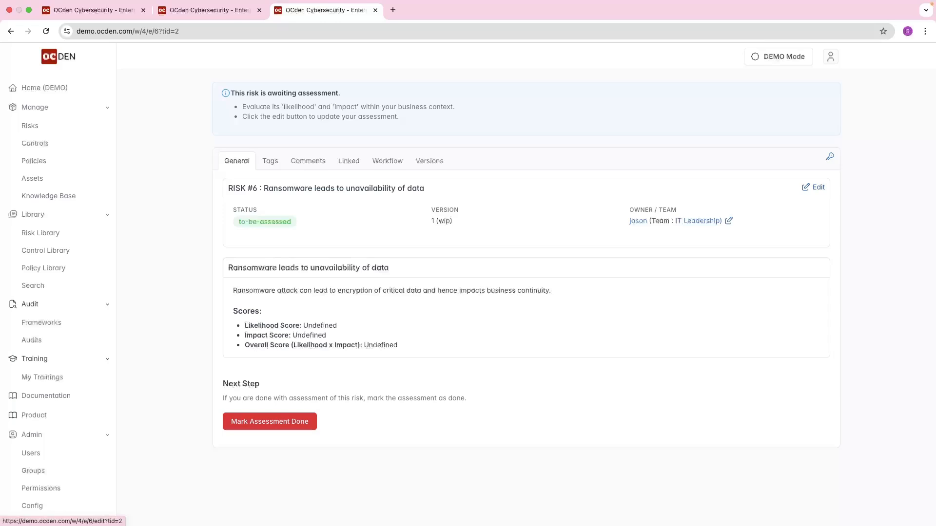
Score the risk's likelihood as 3 - Medium and its impact as 5 - Very High, and mark the assessment done.
{"action": "left_click", "coordinate": [814, 189]}
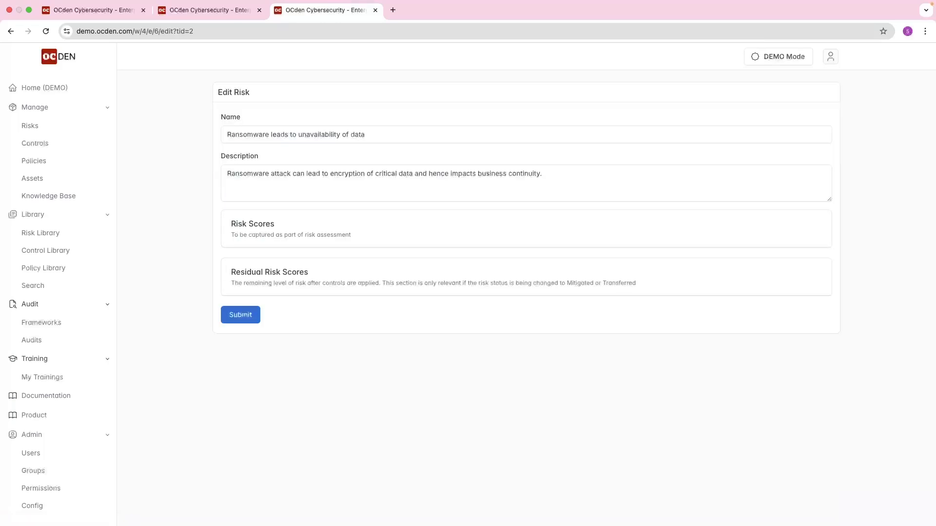
{"action": "left_click", "coordinate": [259, 235]}
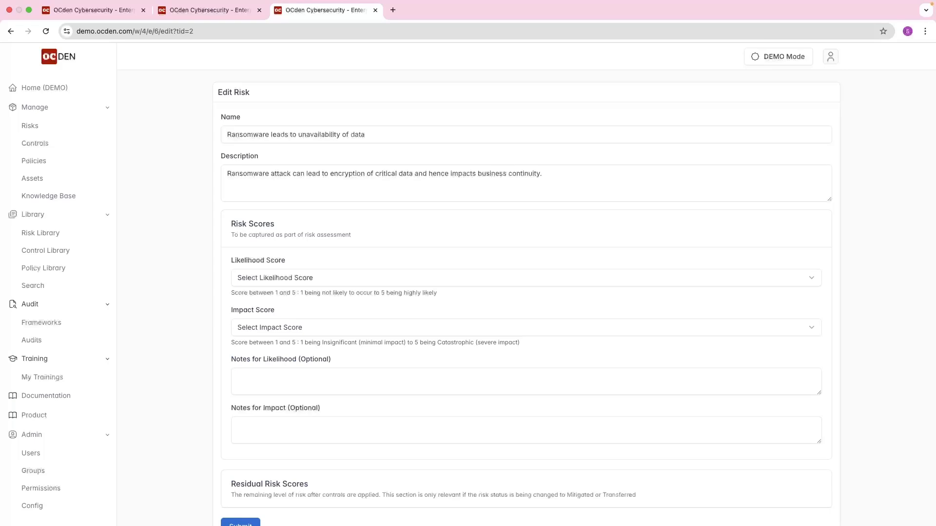
{"action": "left_click", "coordinate": [276, 277]}
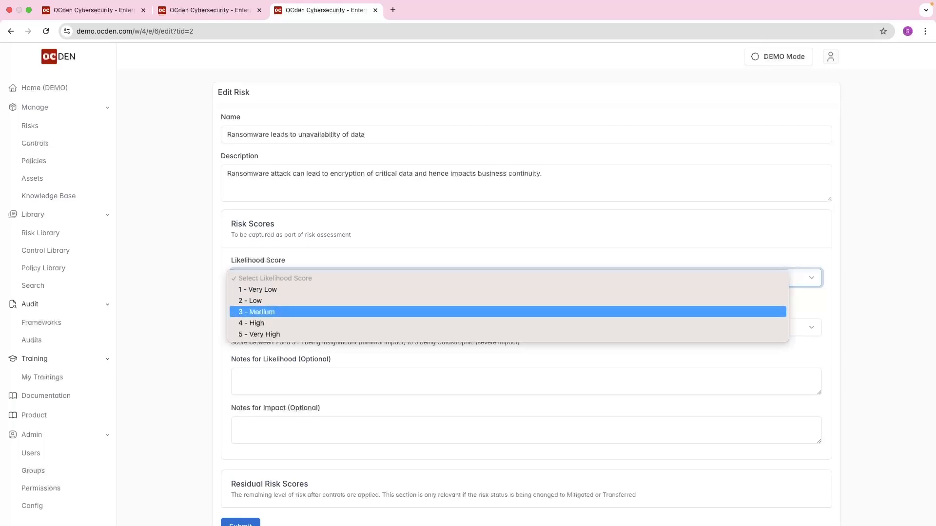
{"action": "left_click", "coordinate": [258, 312]}
{"action": "left_click", "coordinate": [274, 328]}
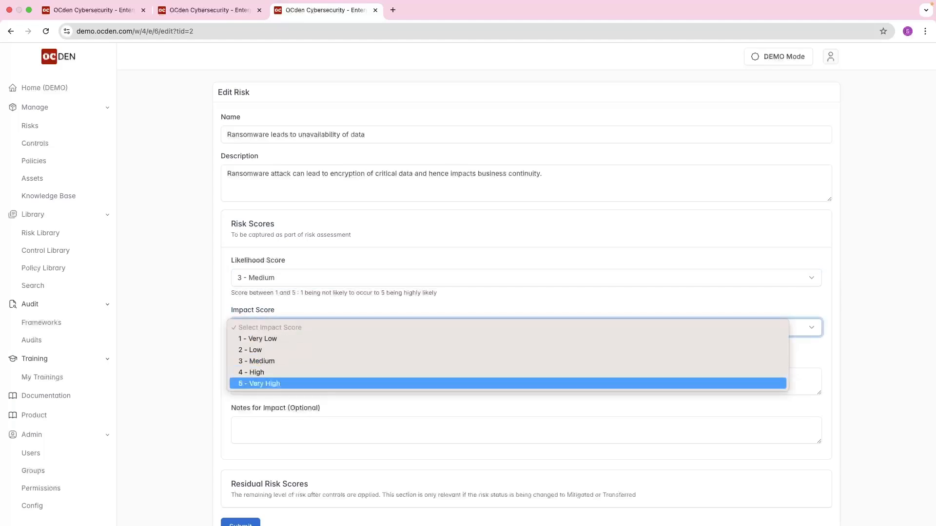
{"action": "left_click", "coordinate": [271, 384]}
{"action": "scroll", "coordinate": [527, 286], "scroll_direction": "down", "scroll_amount": 1}
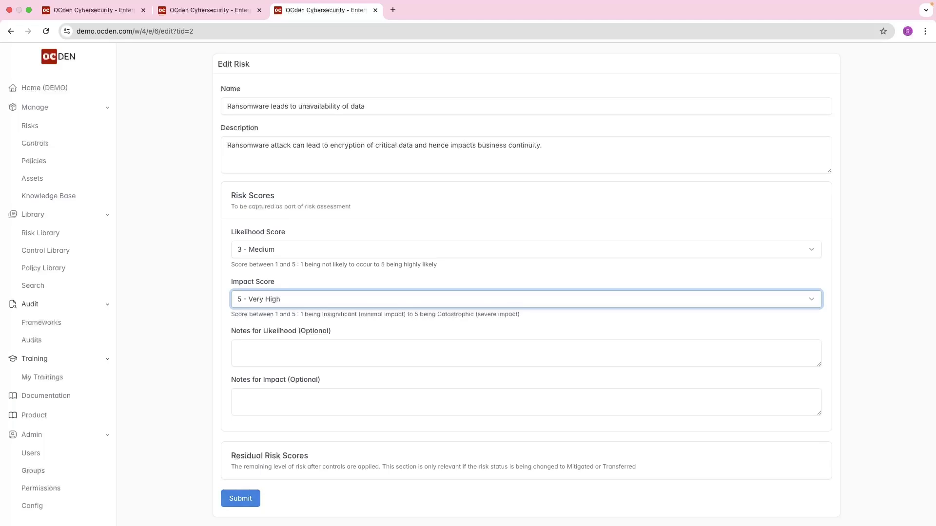
{"action": "left_click", "coordinate": [244, 499]}
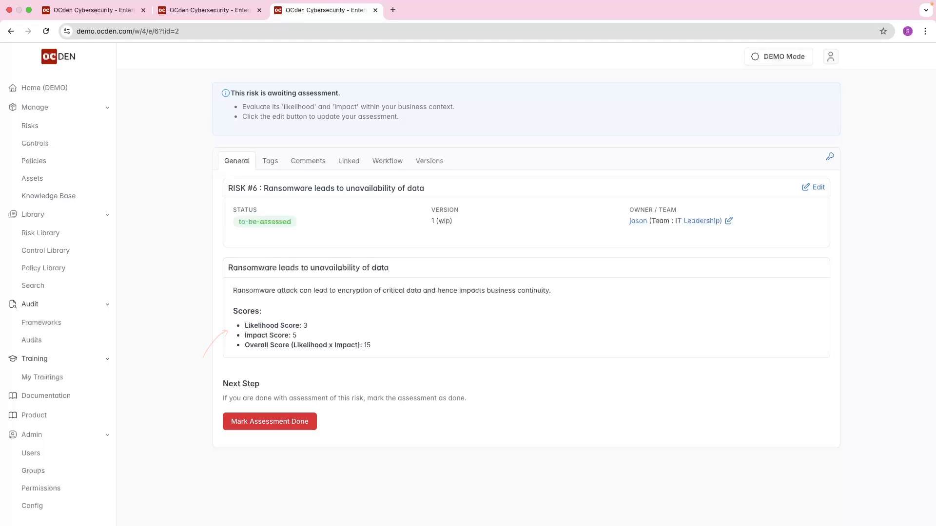
{"action": "left_click", "coordinate": [257, 425]}
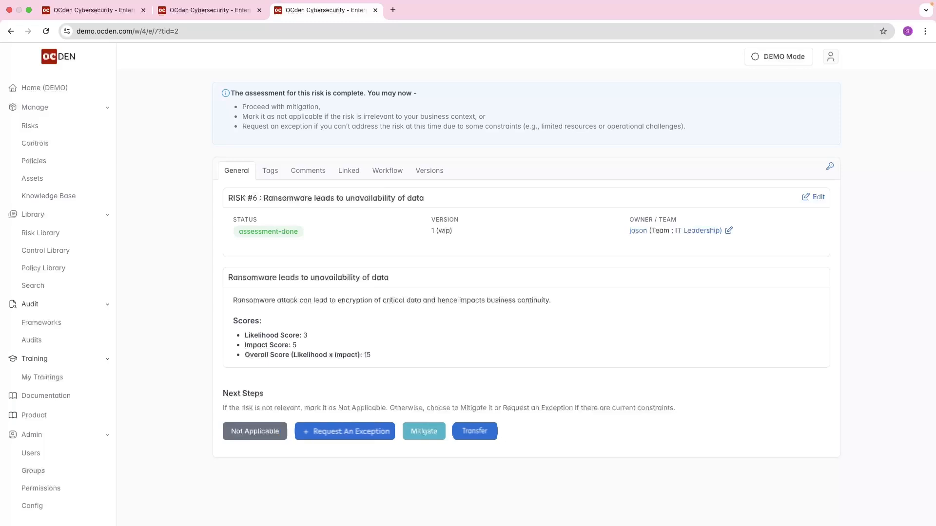
Choose to mitigate the assessed risk and reassign its owner to a different user.
{"action": "left_click", "coordinate": [424, 431]}
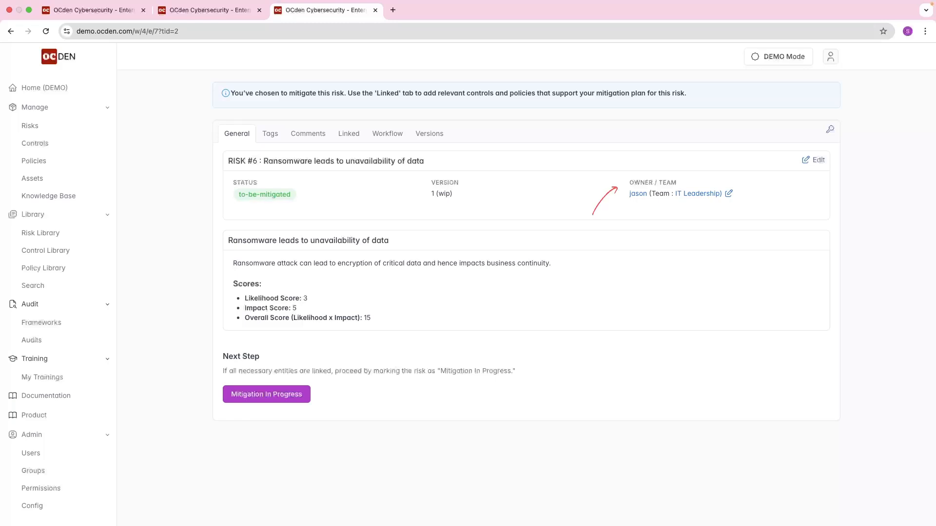
{"action": "left_click", "coordinate": [729, 194]}
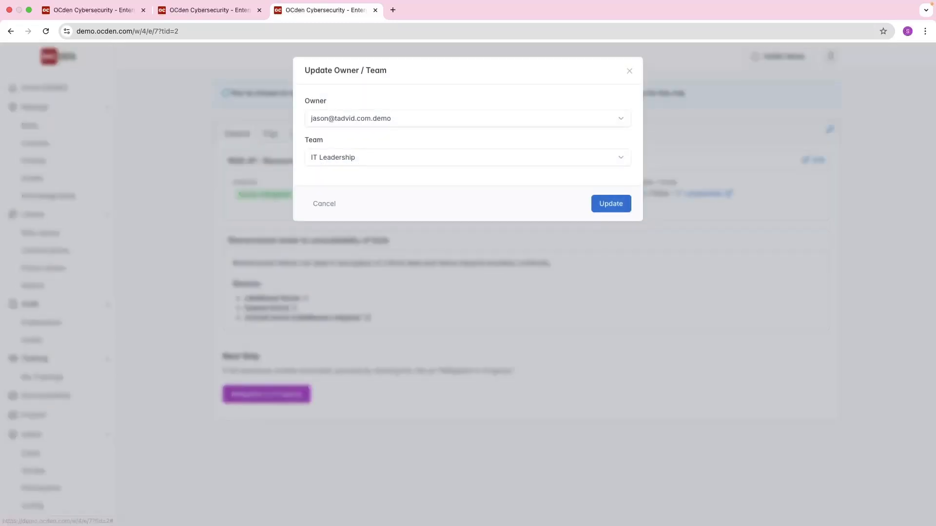
{"action": "left_click", "coordinate": [463, 119]}
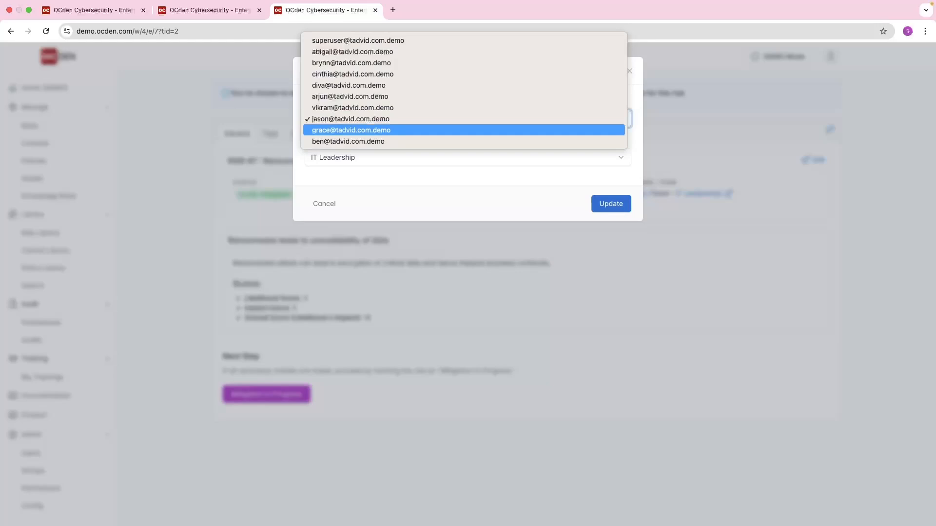
{"action": "left_click", "coordinate": [351, 130]}
{"action": "left_click", "coordinate": [611, 203]}
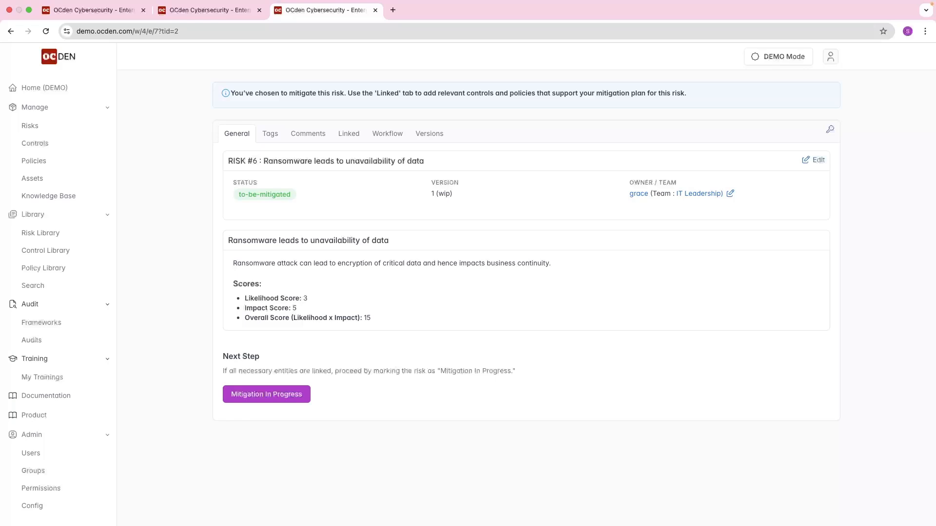
Add a linked control "Backup Control for critical data lying on laptops." stating periodic backups, periodic tests and off-system backup stored separate from the main network.
{"action": "left_click", "coordinate": [352, 139]}
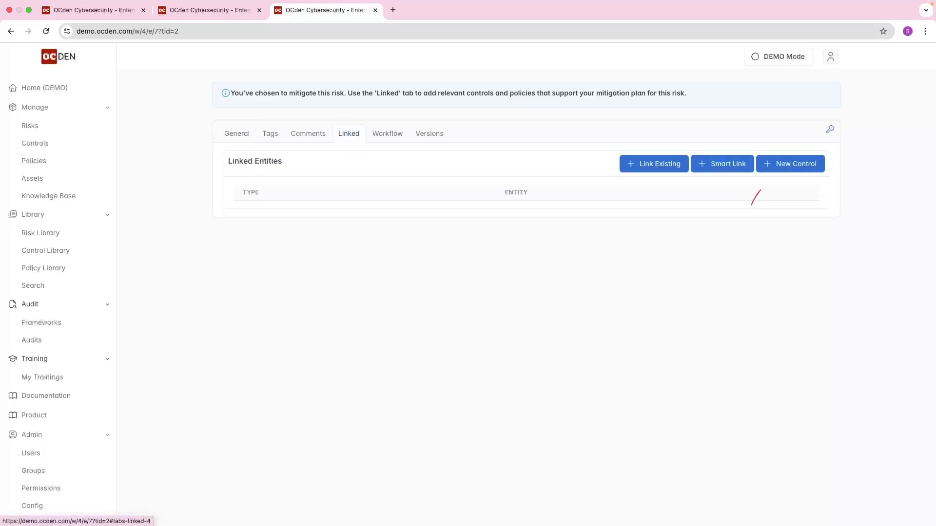
{"action": "left_click", "coordinate": [815, 166]}
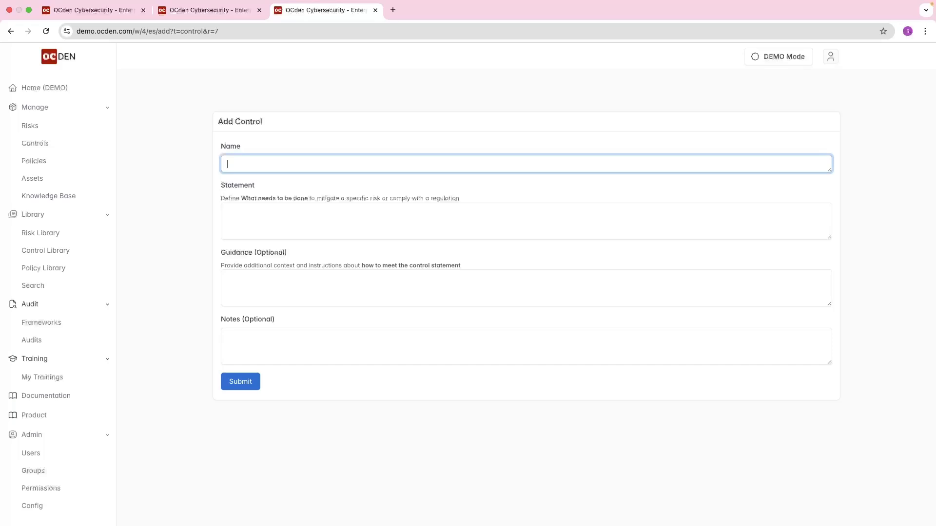
{"action": "type", "text": "Backup Control for critical data lying on laptops."}
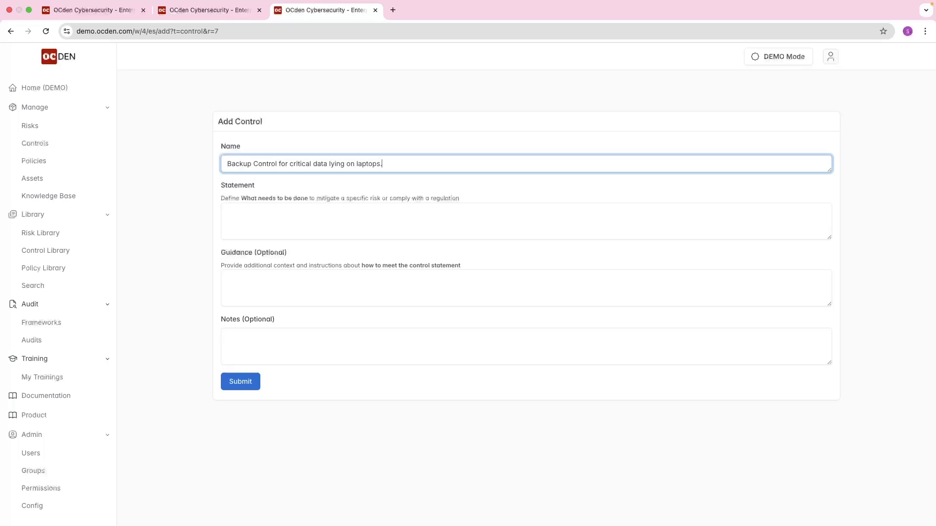
{"action": "left_click", "coordinate": [228, 211]}
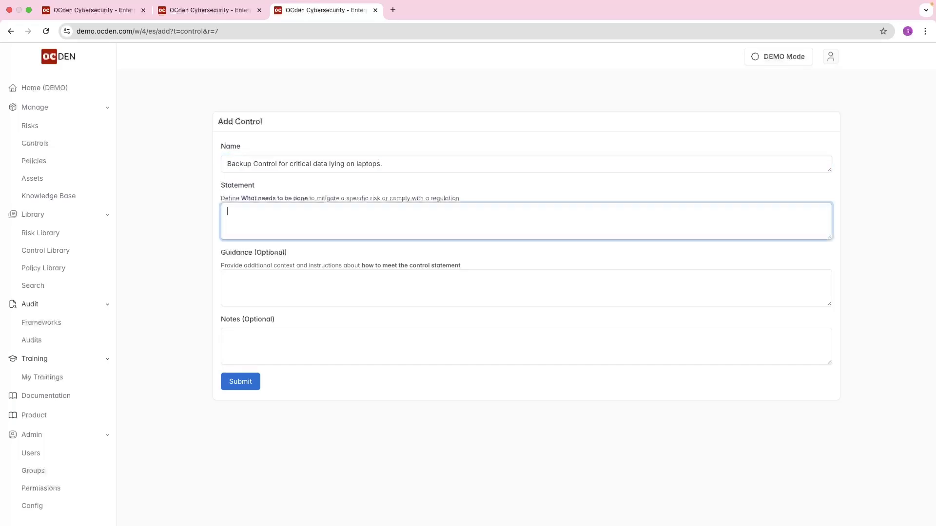
{"action": "type", "text": "* Take periodic backups. * Test them periodically. * Ensure they also have off-system backup i.e., backup is also stored in a location separate from the main network."}
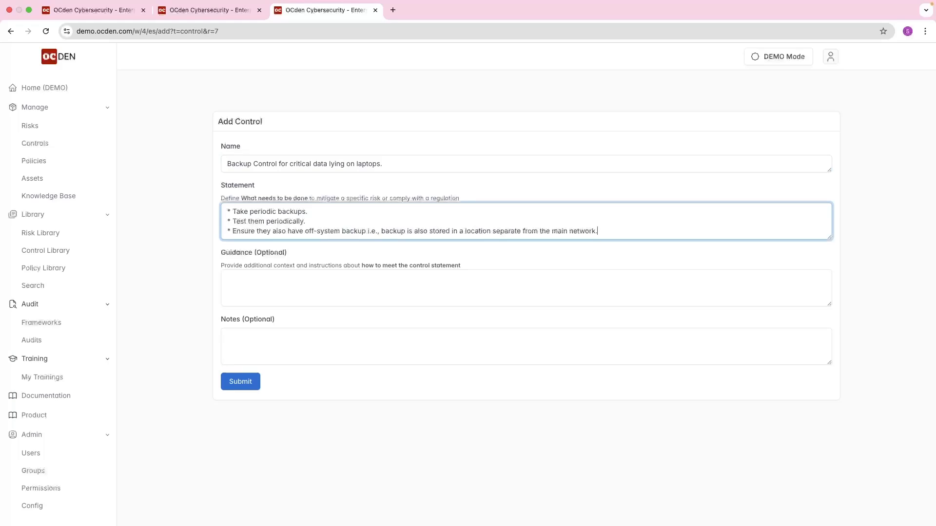
{"action": "left_click", "coordinate": [241, 383]}
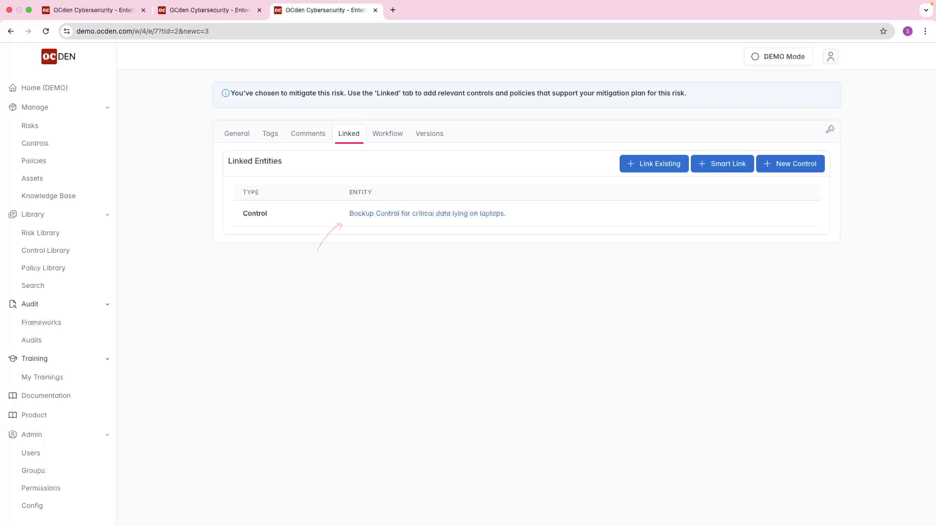
Add a linked control "Backup Control for critical data lying on central servers." stating periodic backups, periodic tests and off-system backup separate from the main network.
{"action": "left_click", "coordinate": [789, 168]}
{"action": "left_click", "coordinate": [244, 164]}
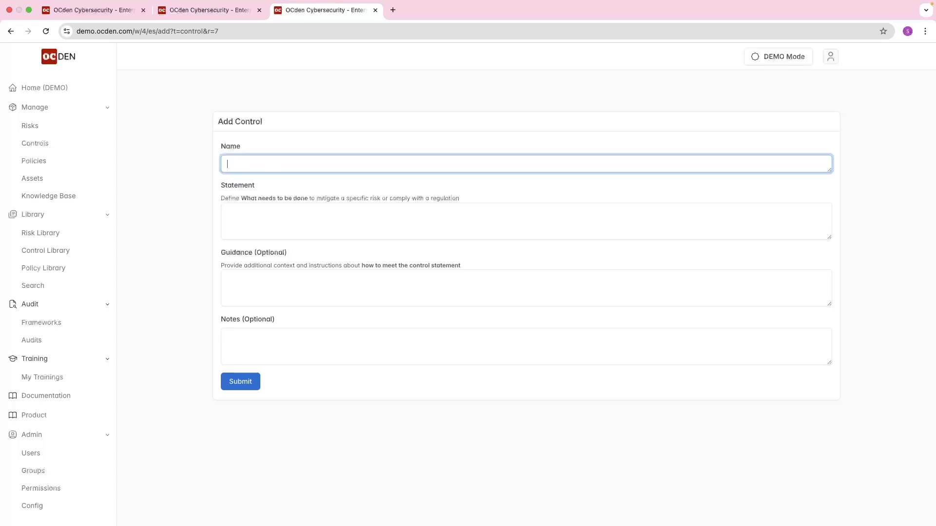
{"action": "type", "text": "Backup Control for critical data lying on central servers."}
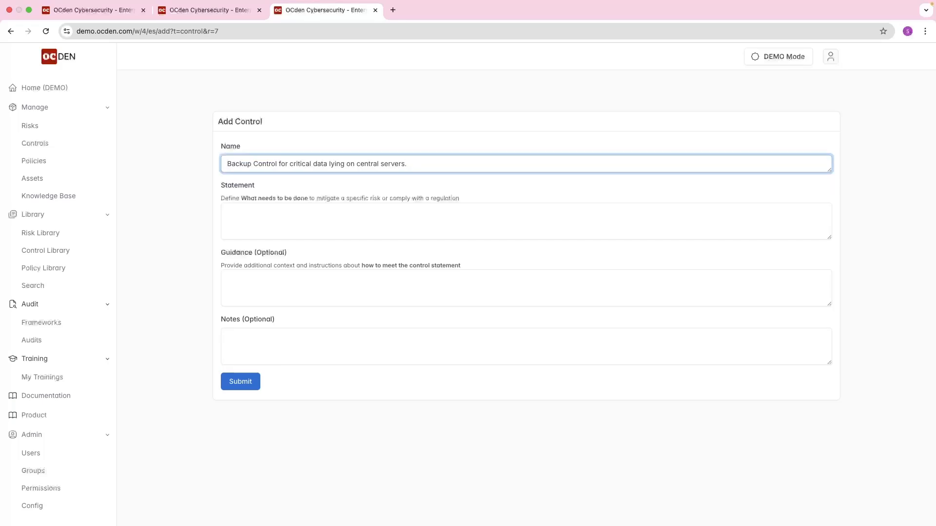
{"action": "left_click", "coordinate": [228, 211]}
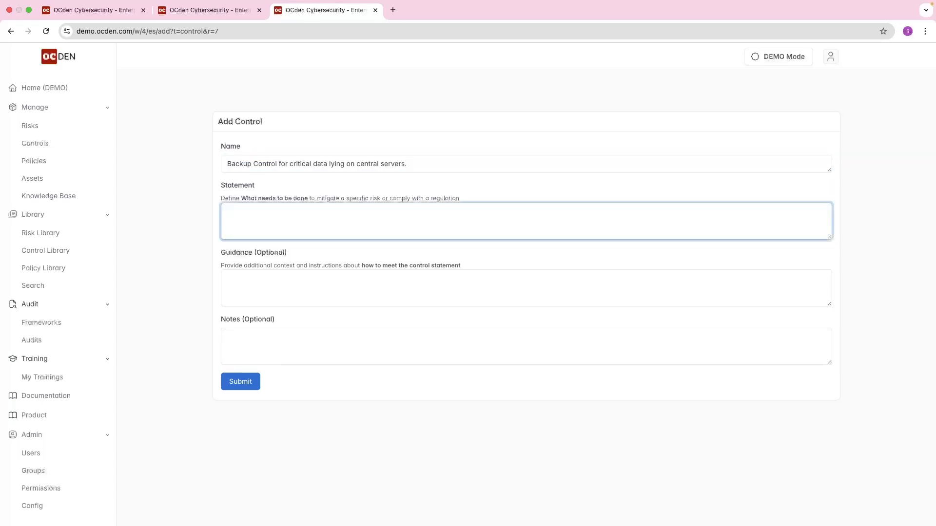
{"action": "type", "text": "* Take periodic backups. * Test them periodically. * Ensure they also have off-system backup i.e., backup is also stored in a location separate from the main network."}
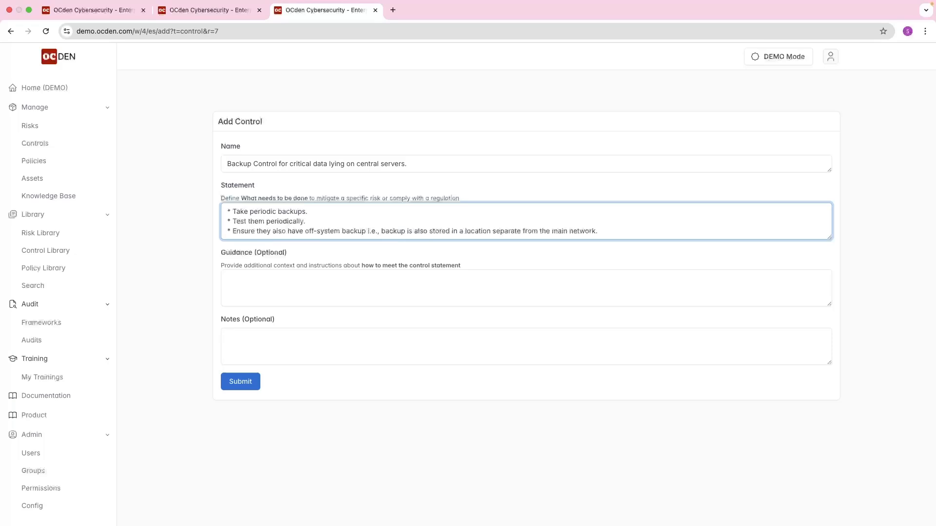
{"action": "left_click", "coordinate": [242, 383]}
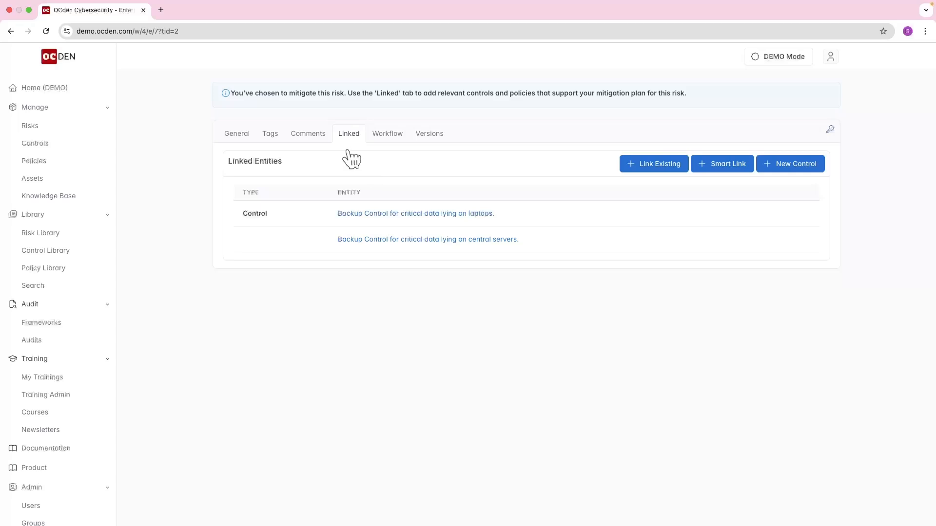
Return to the risk's general details and set its status to mitigation in progress.
{"action": "left_click", "coordinate": [237, 137]}
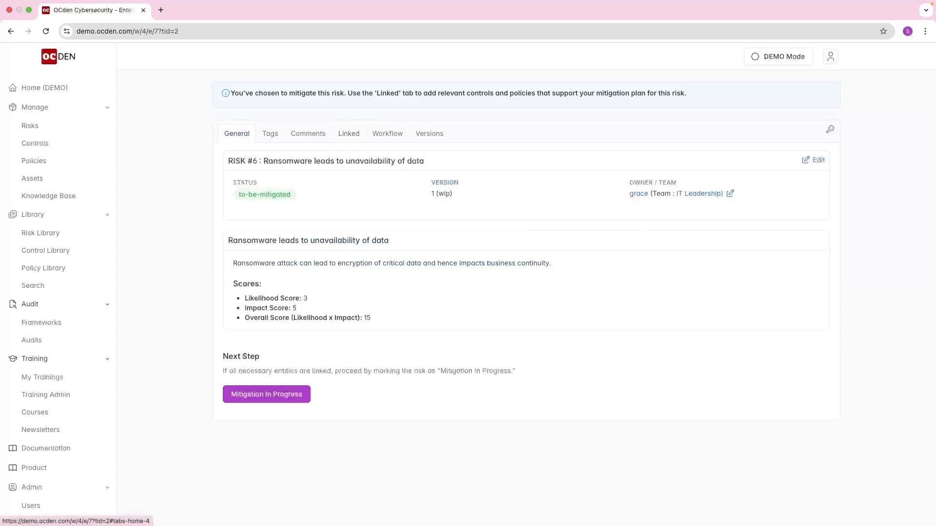
{"action": "left_click", "coordinate": [293, 393]}
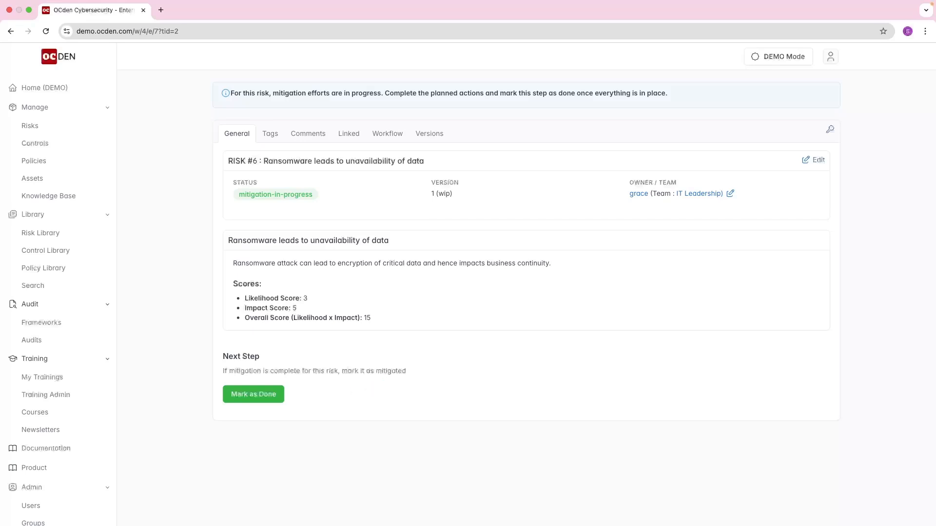
Try to mark the ransomware risk's mitigation as done.
{"action": "left_click", "coordinate": [269, 397]}
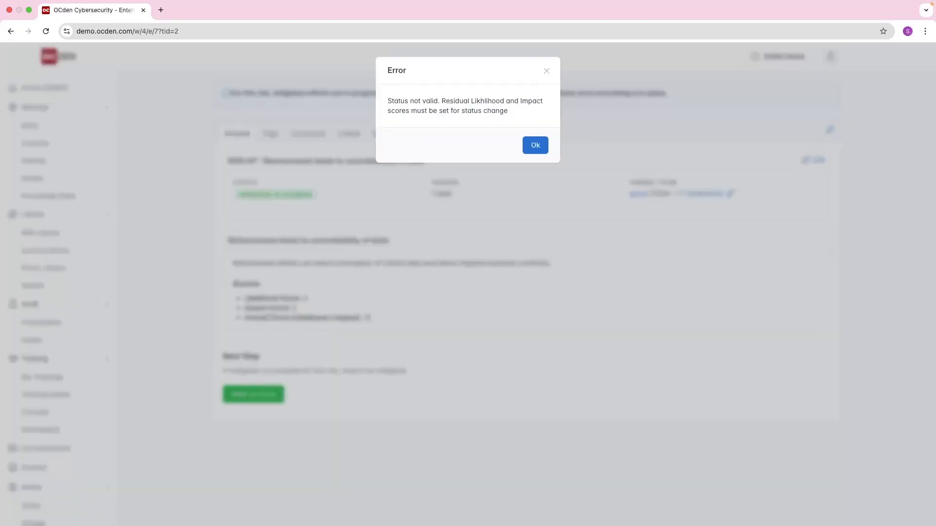
{"action": "left_click", "coordinate": [536, 147]}
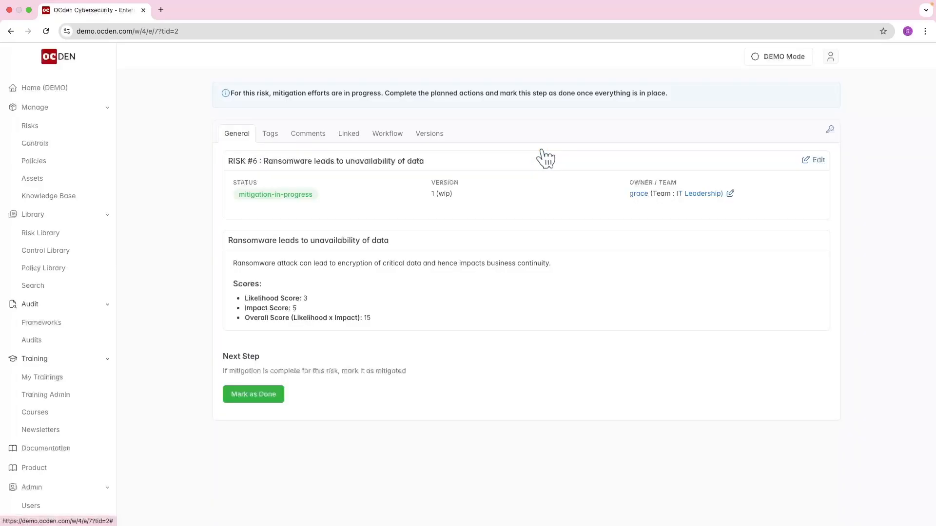
Open the ransomware risk for editing and set its residual likelihood score to 3 - Medium.
{"action": "left_click", "coordinate": [815, 162]}
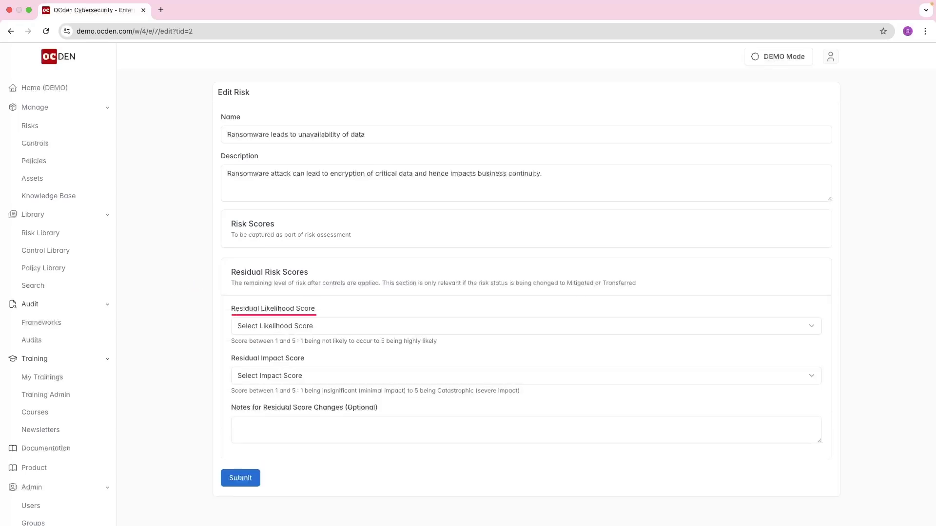
{"action": "left_click", "coordinate": [527, 326]}
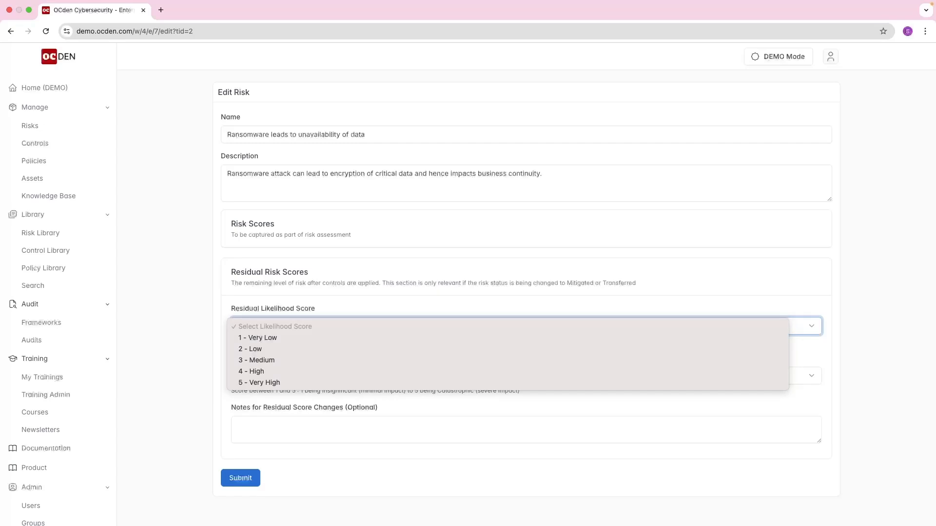
{"action": "key", "text": "Down"}
{"action": "key", "text": "Down"}
{"action": "key", "text": "Down"}
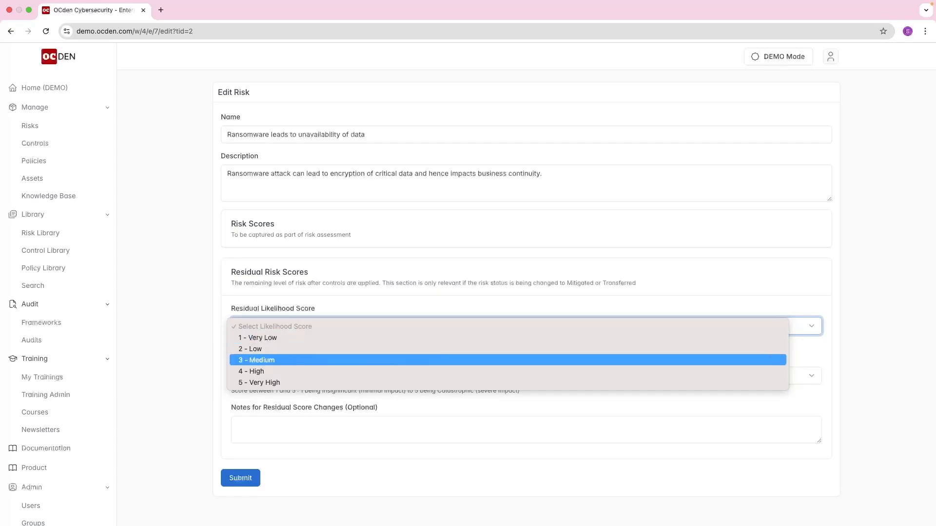
{"action": "key", "text": "Return"}
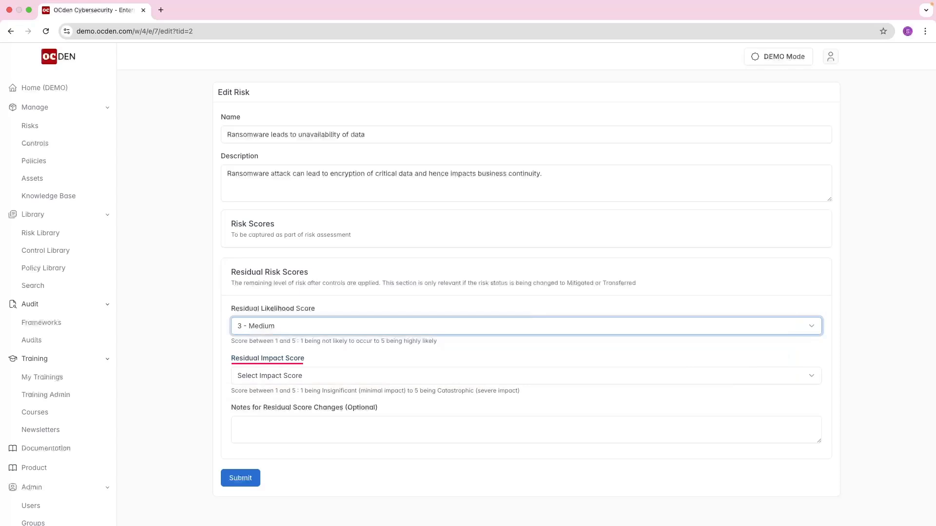
Set the residual impact score to 2 - Low and submit the risk changes.
{"action": "left_click", "coordinate": [526, 376]}
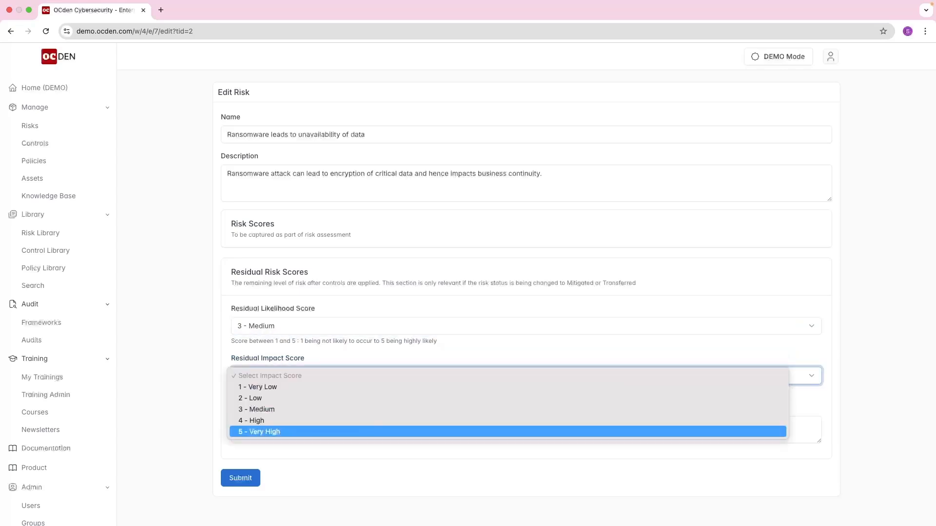
{"action": "key", "text": "Up"}
{"action": "key", "text": "Up"}
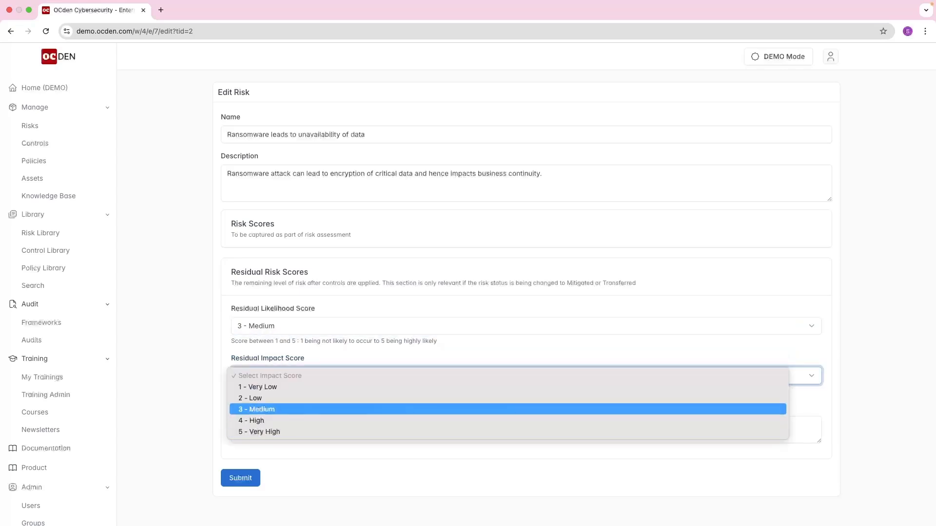
{"action": "key", "text": "Up"}
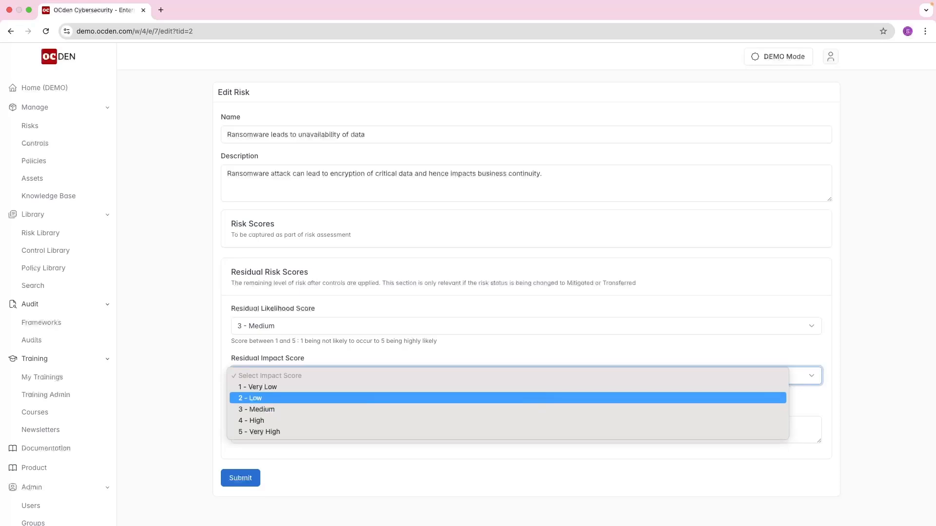
{"action": "key", "text": "Return"}
{"action": "left_click", "coordinate": [247, 482]}
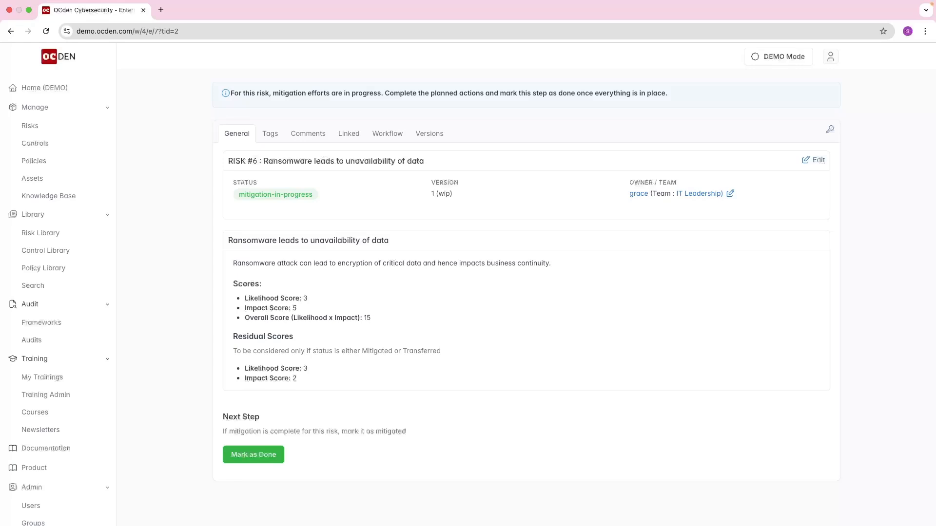
Mark the risk's mitigation as done and show the risk's workflow diagram.
{"action": "left_click", "coordinate": [270, 455]}
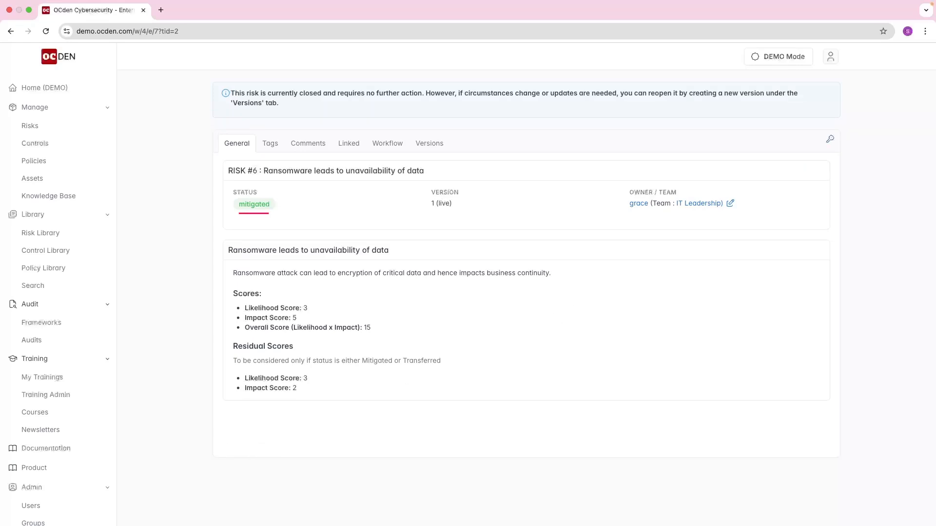
{"action": "left_click", "coordinate": [387, 143]}
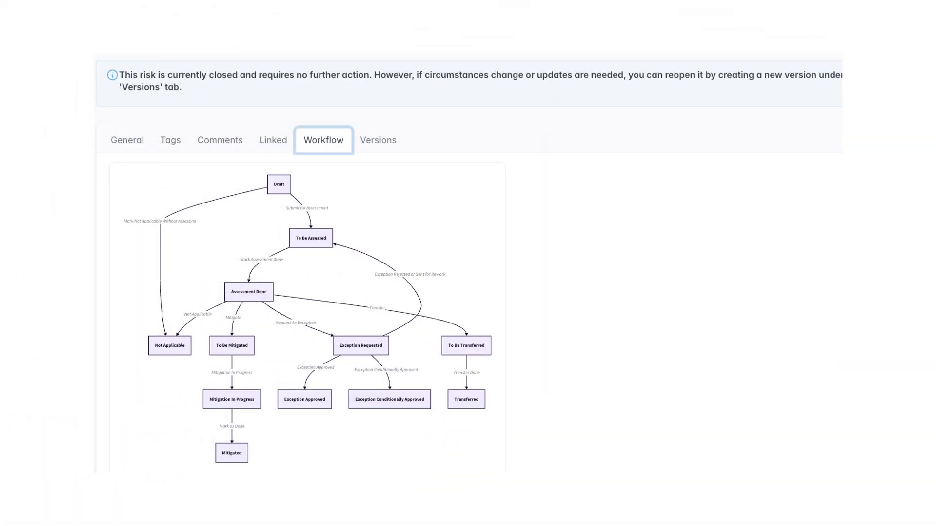